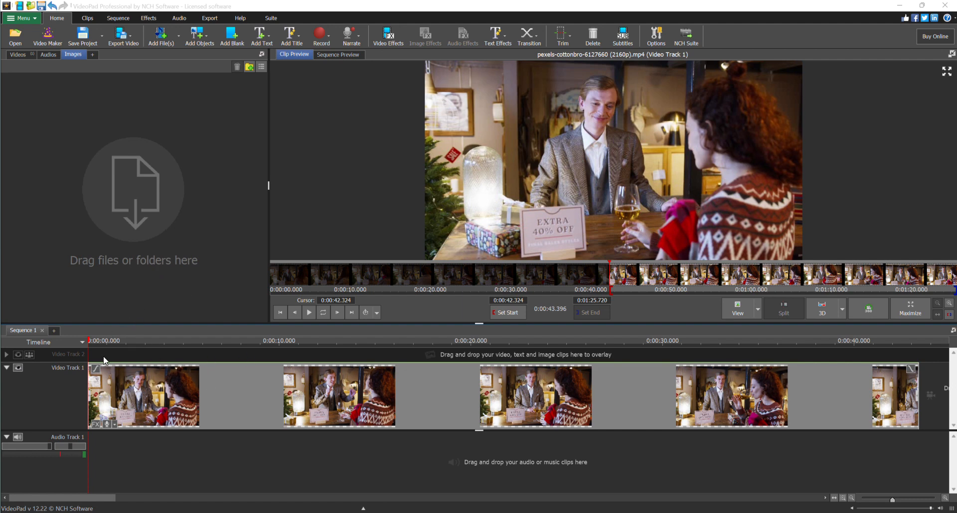
# Step: Add a Censor video effect from the Filters group to the clip on Video Track 1
pyautogui.click(97, 424)
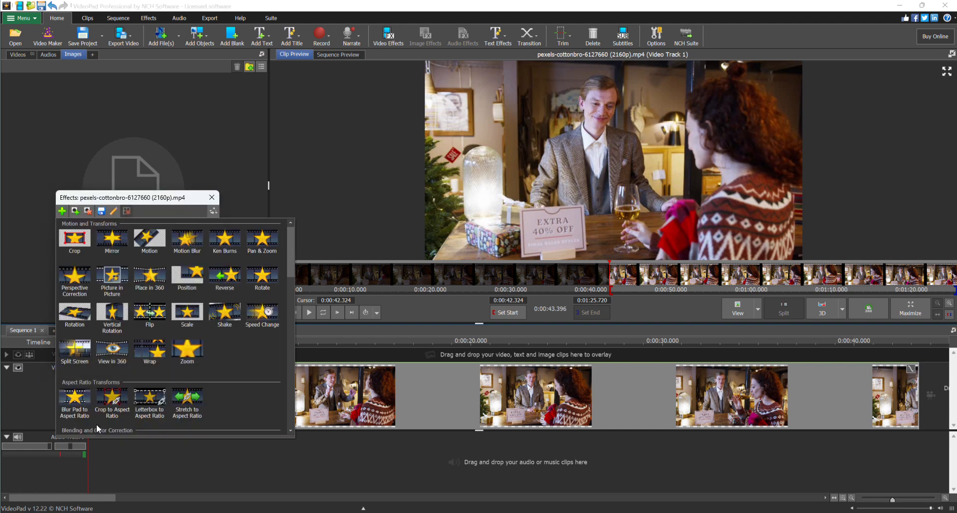
pyautogui.scroll(-5, 241, 309)
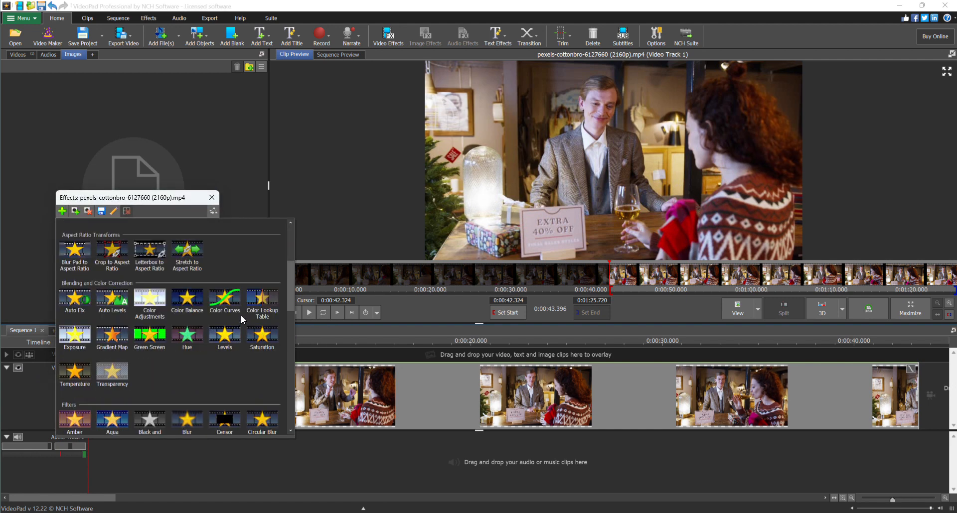
pyautogui.scroll(-1, 181, 324)
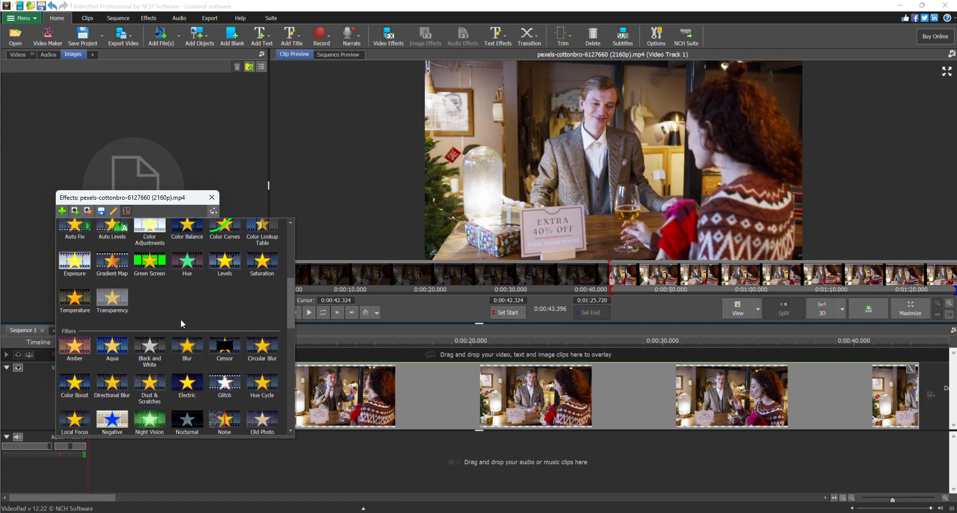
pyautogui.click(225, 349)
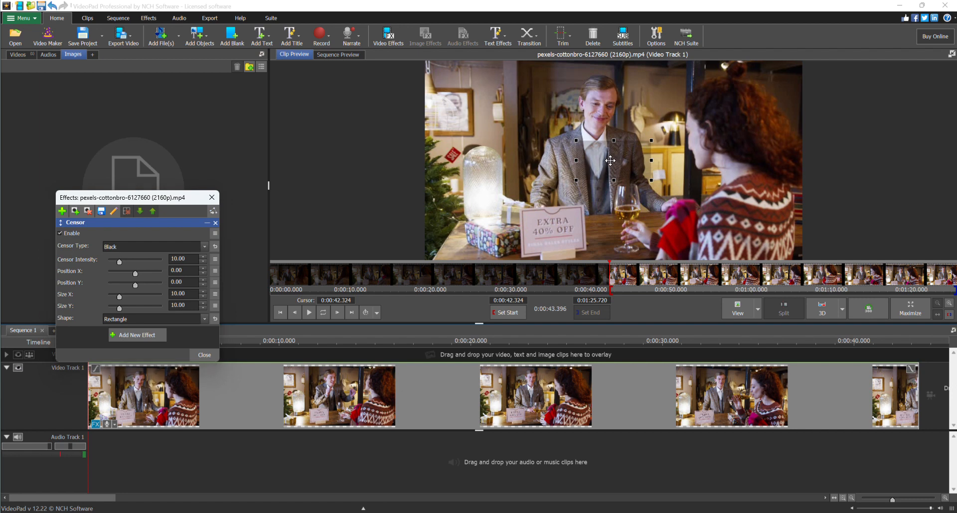
# Step: Fit the censor box over the man's face at about 5.19 by 10.32 in size and set the censor type to Blur
pyautogui.moveTo(611, 159); pyautogui.dragTo(603, 101)
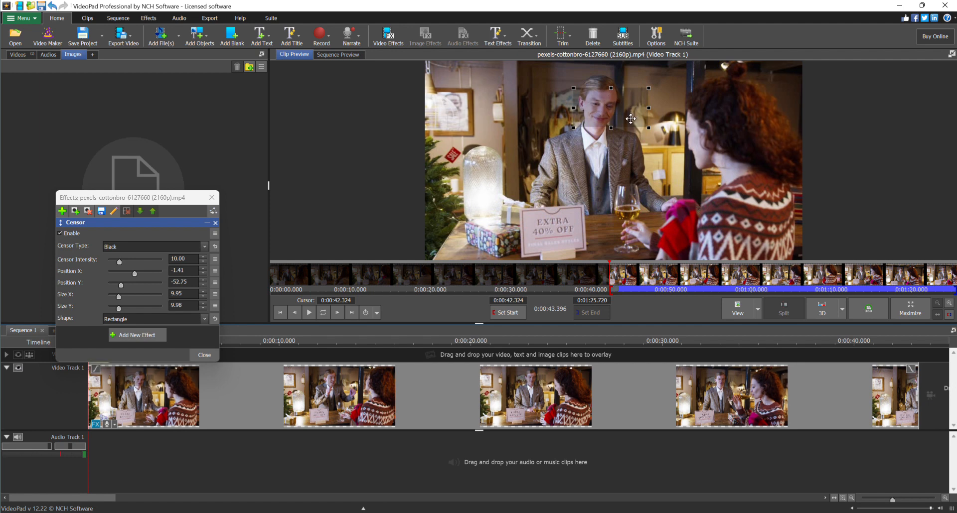
pyautogui.moveTo(647, 127); pyautogui.dragTo(601, 116)
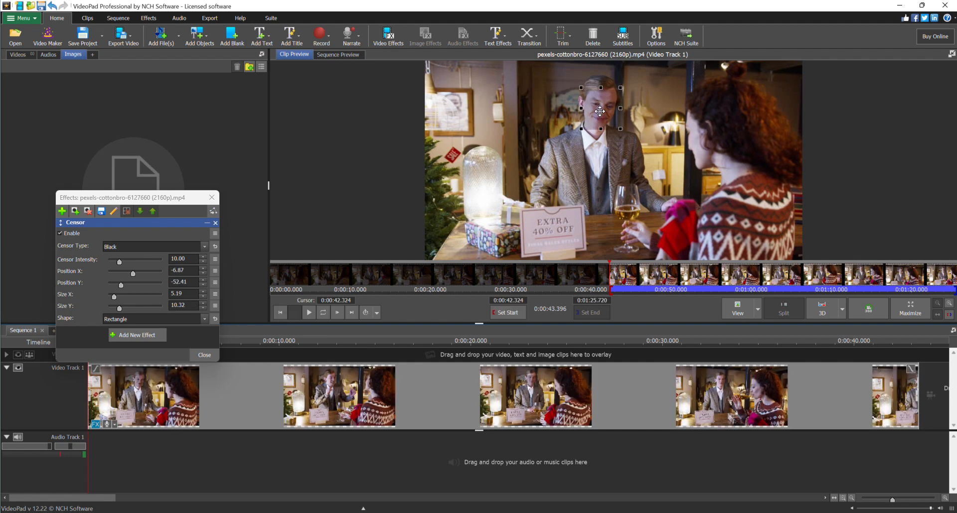
pyautogui.click(135, 246)
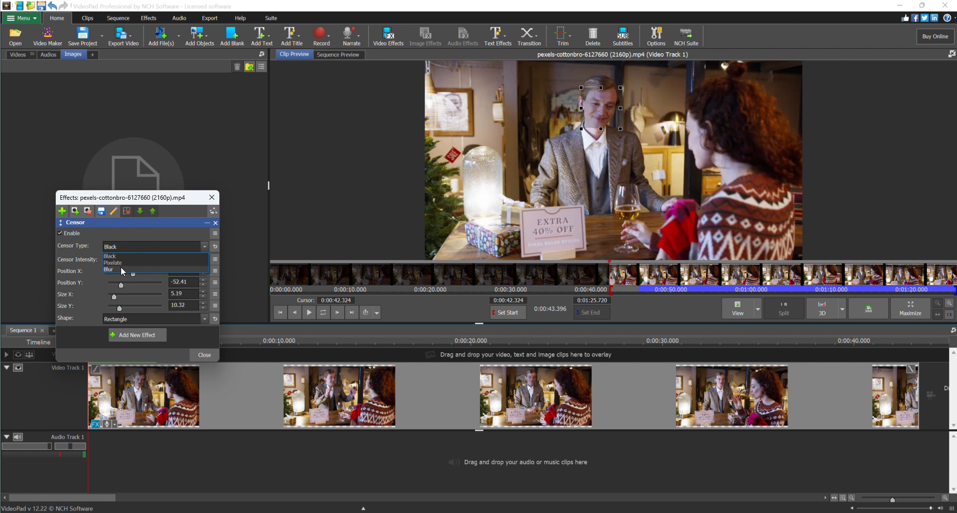
pyautogui.click(121, 268)
pyautogui.moveTo(591, 106); pyautogui.dragTo(598, 111)
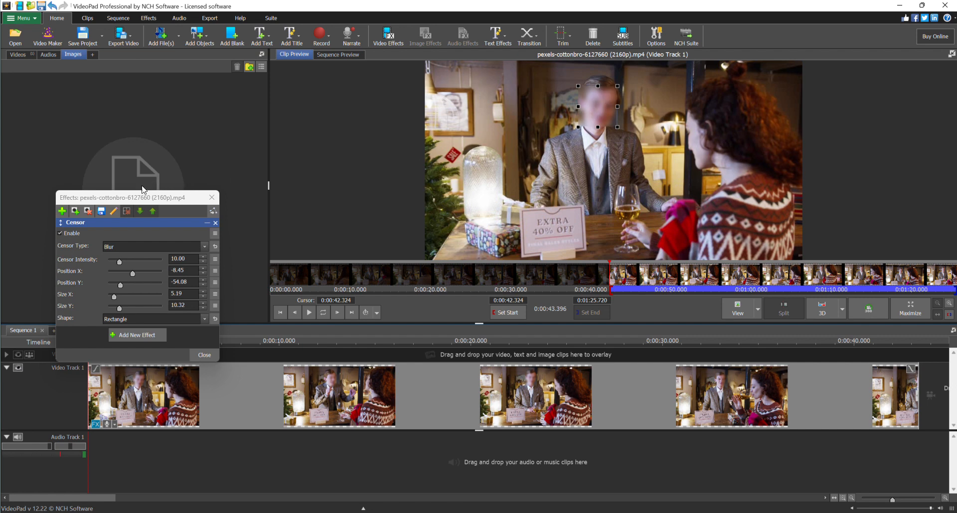
# Step: Keep the censor shape as Rectangle and nudge the box over the face to about X -8.10, Y -54.08
pyautogui.click(124, 318)
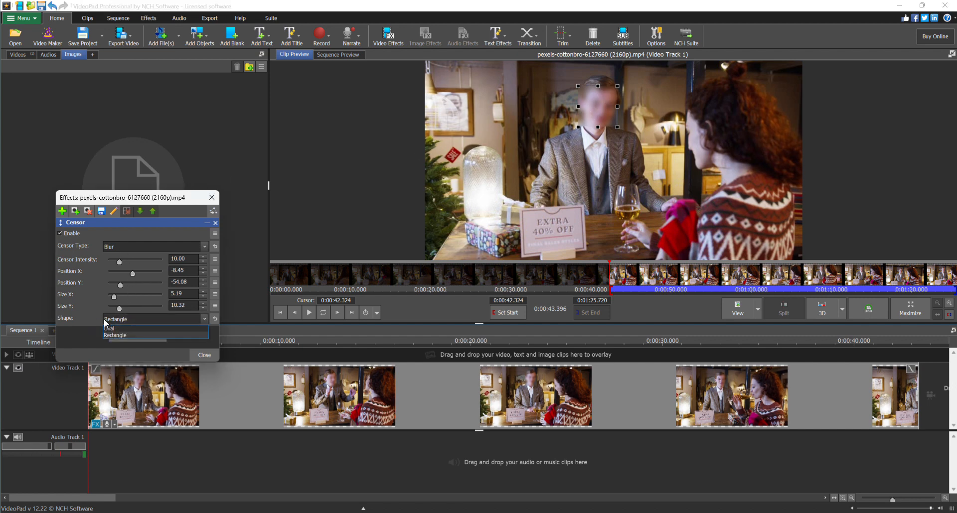
pyautogui.click(122, 335)
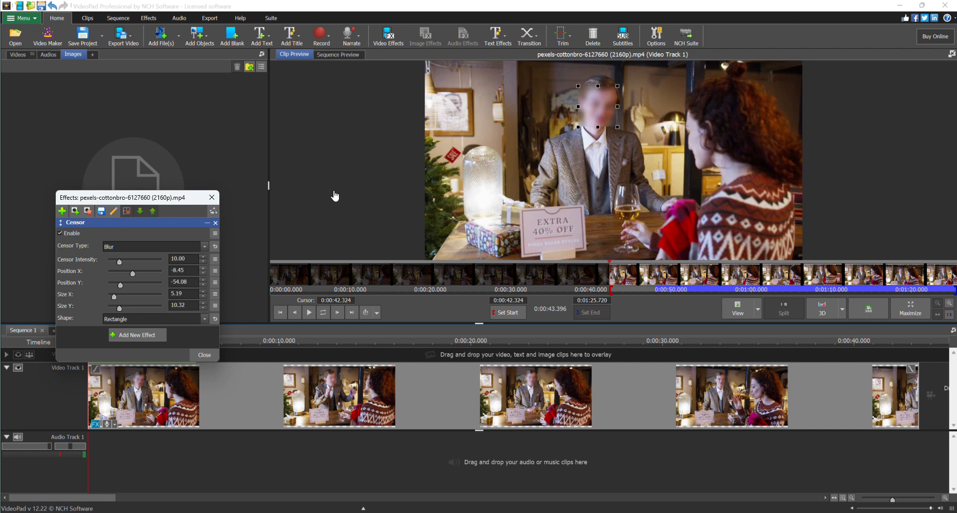
pyautogui.moveTo(599, 104); pyautogui.dragTo(600, 104)
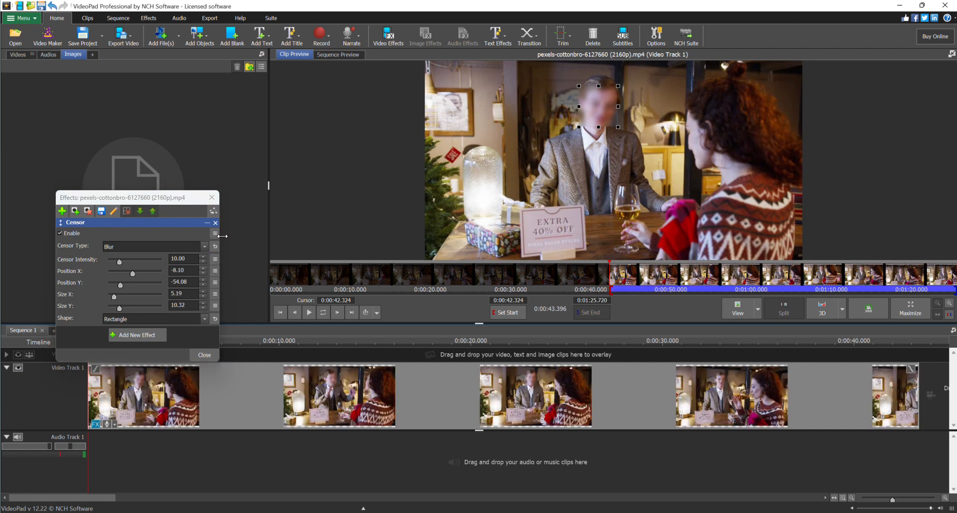
# Step: Show and enlarge the Censor effect's keyframe graph, and add a starting keyframe for its parameters at 0 s
pyautogui.click(213, 211)
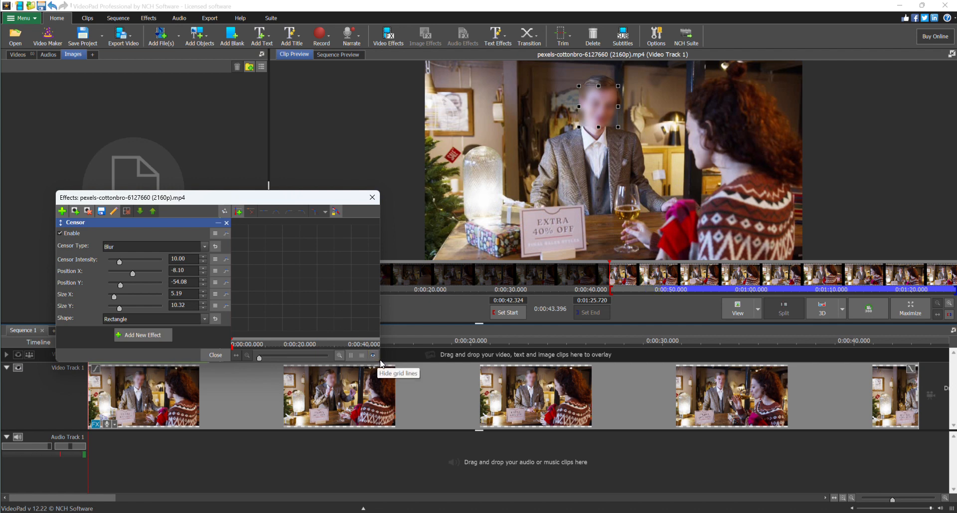
pyautogui.moveTo(380, 360); pyautogui.dragTo(718, 328)
pyautogui.moveTo(526, 192)
pyautogui.mouseDown()
pyautogui.moveTo(537, 195)
pyautogui.moveTo(526, 197)
pyautogui.mouseUp()
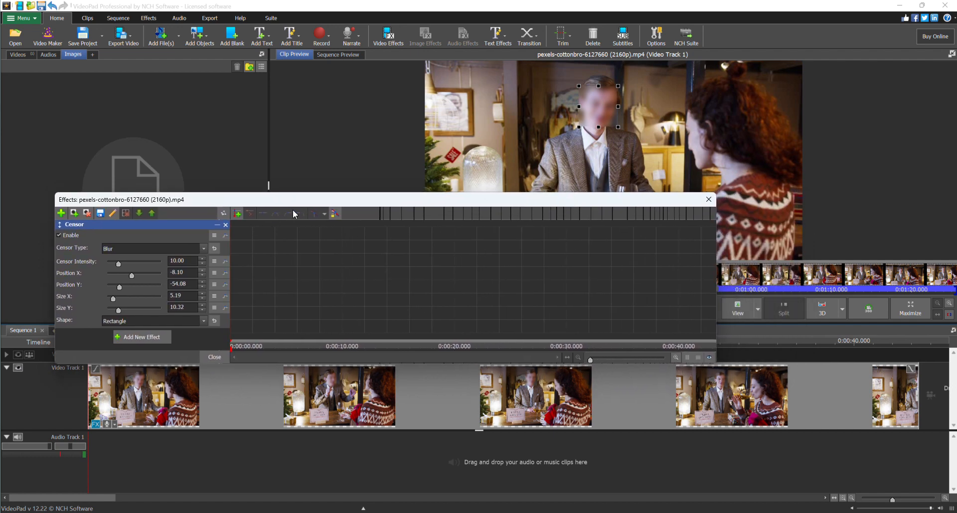
pyautogui.click(237, 214)
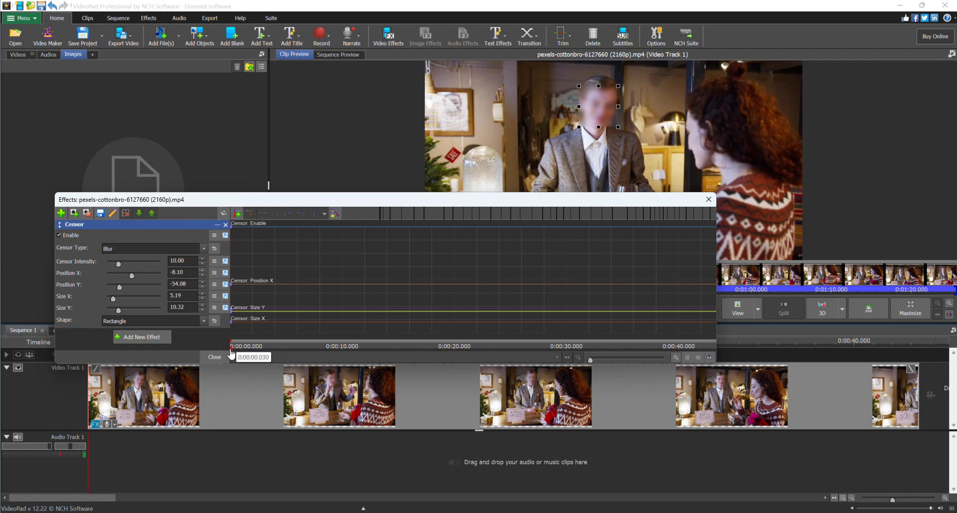
# Step: Keyframe the blur box over the man's face at about 4.4 s (-13.03, -53.08), 5 s (-18.13, -61.73) and 5.4 s (-22.71, -60.73)
pyautogui.moveTo(231, 352); pyautogui.dragTo(281, 357)
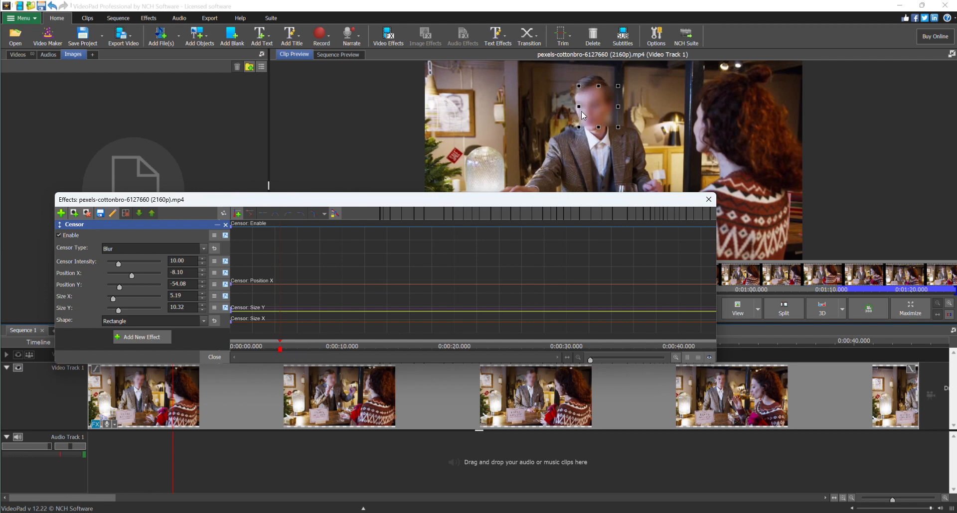
pyautogui.moveTo(598, 108); pyautogui.dragTo(589, 109)
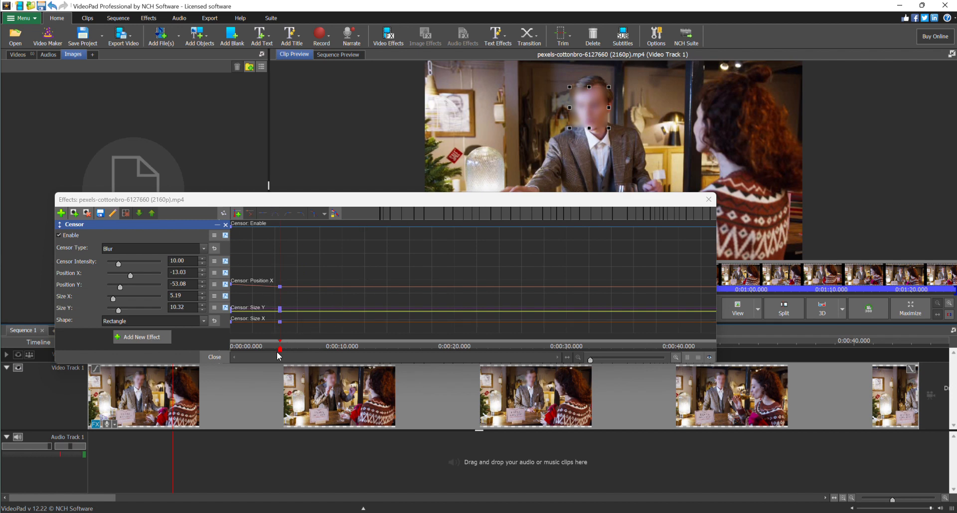
pyautogui.moveTo(279, 351); pyautogui.dragTo(286, 352)
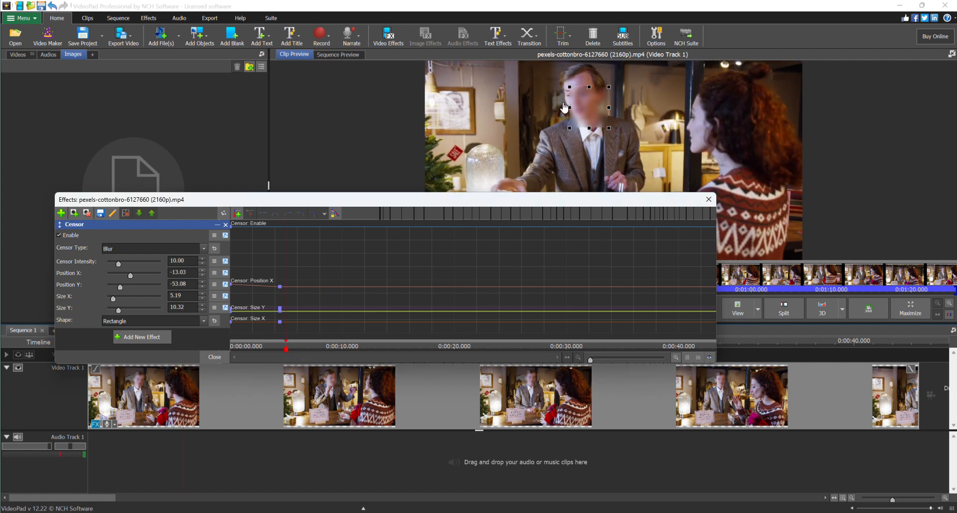
pyautogui.moveTo(584, 108); pyautogui.dragTo(575, 101)
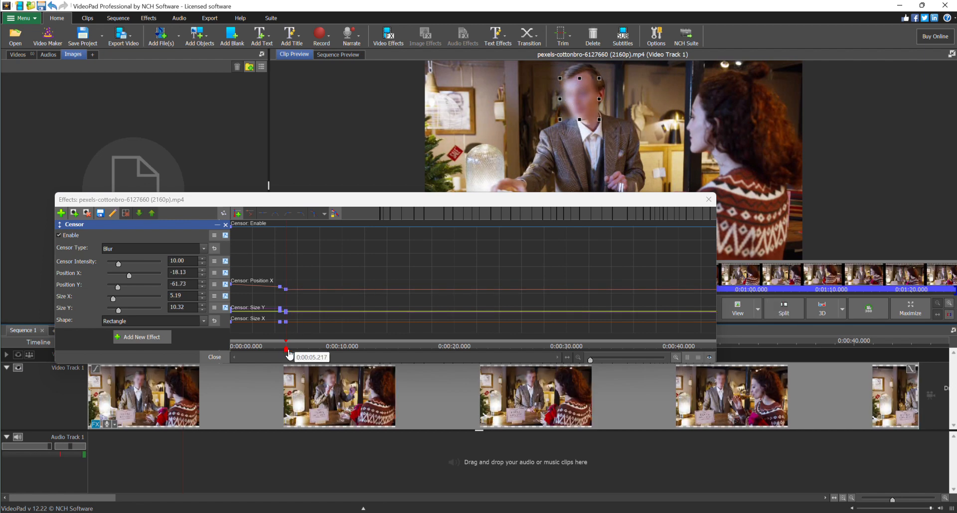
pyautogui.moveTo(286, 350); pyautogui.dragTo(292, 354)
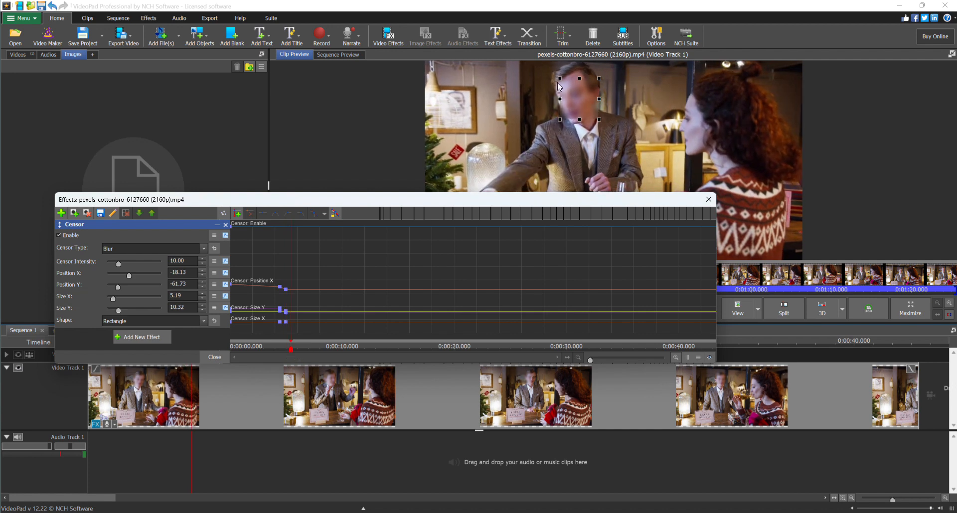
pyautogui.moveTo(572, 97); pyautogui.dragTo(563, 99)
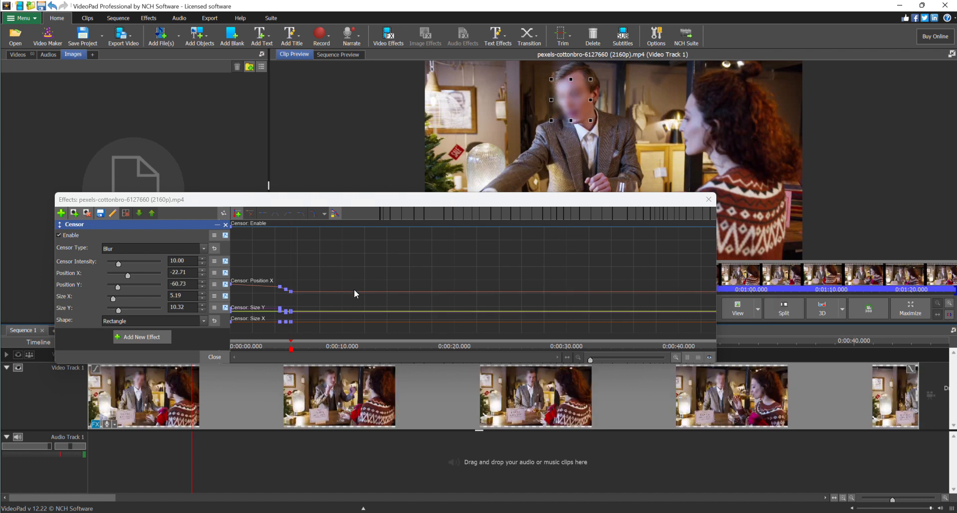
# Step: Keyframe the blur box over the face at about 6.8 s (-26.06, -62.06), 7.2 s (-29.58, -61.73) and 8.1 s (-27.64, -54.74)
pyautogui.moveTo(285, 353); pyautogui.dragTo(307, 362)
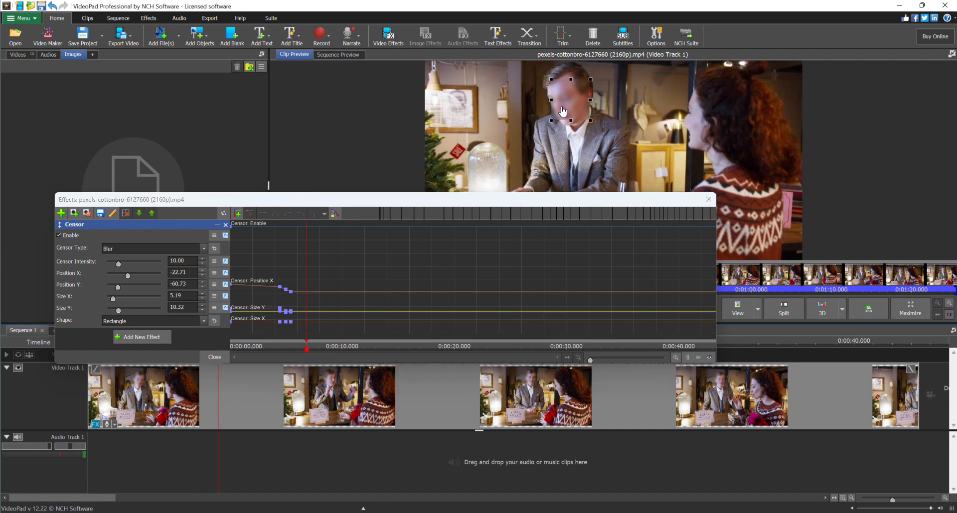
pyautogui.moveTo(557, 113); pyautogui.dragTo(551, 111)
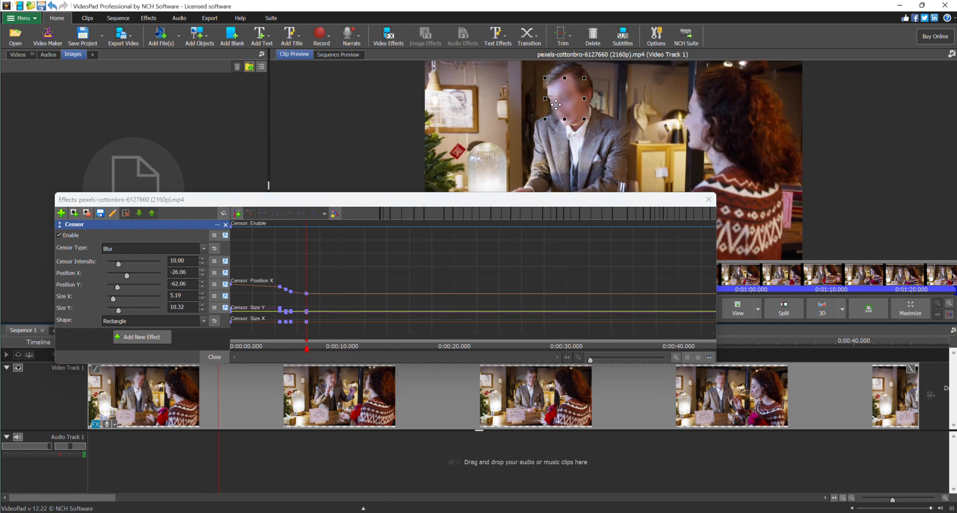
pyautogui.click(311, 346)
pyautogui.moveTo(572, 105); pyautogui.dragTo(563, 106)
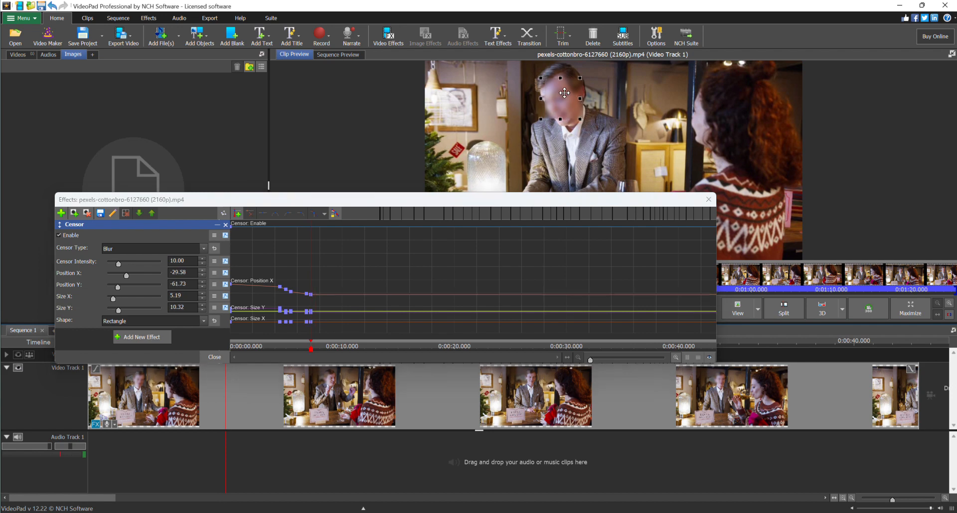
pyautogui.click(313, 352)
pyautogui.moveTo(313, 352); pyautogui.dragTo(321, 351)
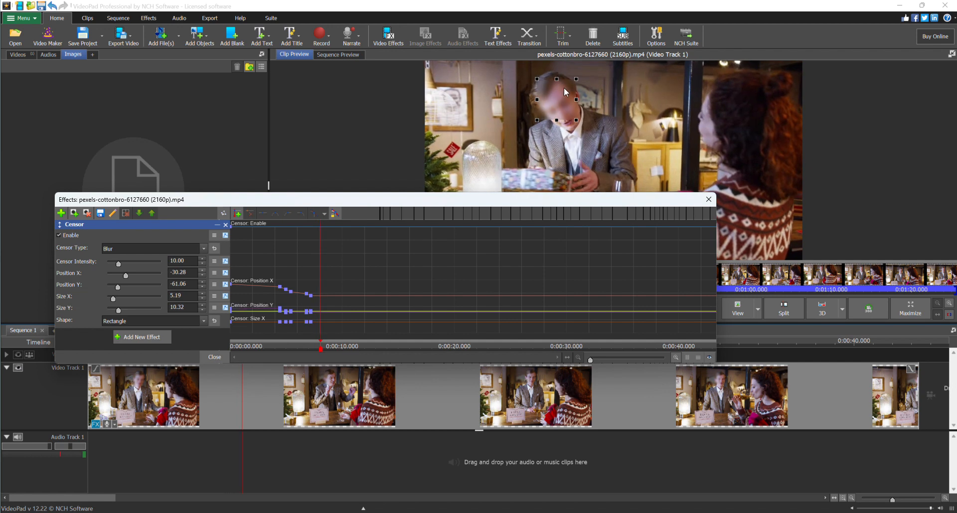
pyautogui.moveTo(563, 87); pyautogui.dragTo(569, 94)
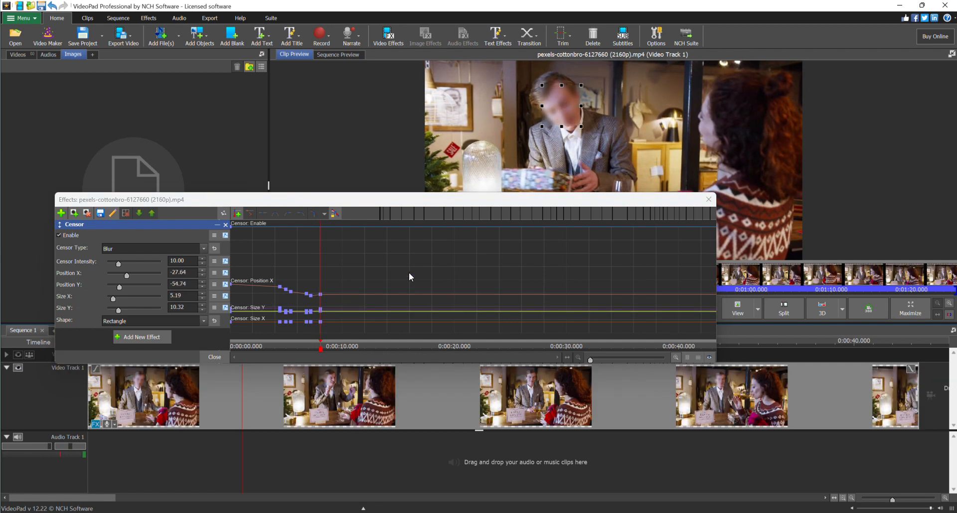
# Step: Keyframe the blur box over the face at about 8.6 s (-18.84, -44.43), 9.1 s (-13.20, -44.76) and 10.3 s (-14.26, -59.07)
pyautogui.click(326, 351)
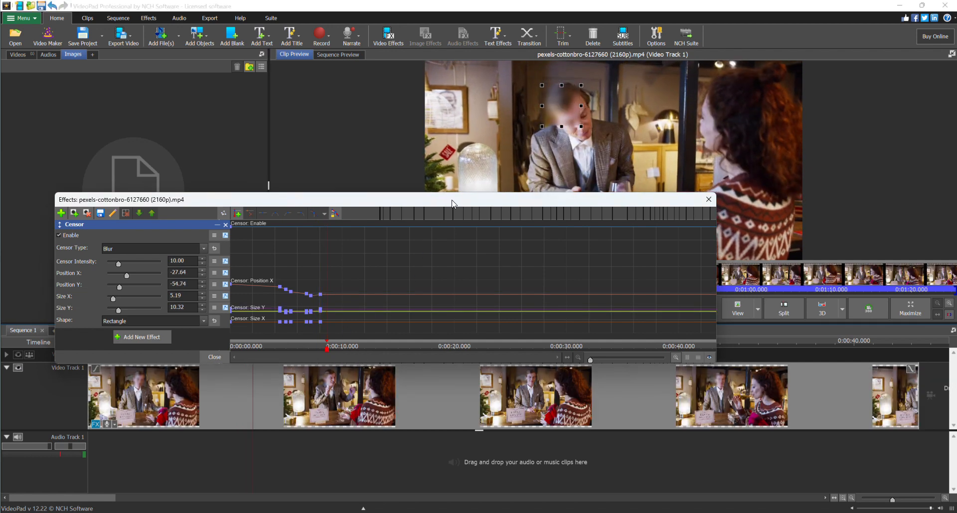
pyautogui.moveTo(563, 111); pyautogui.dragTo(580, 121)
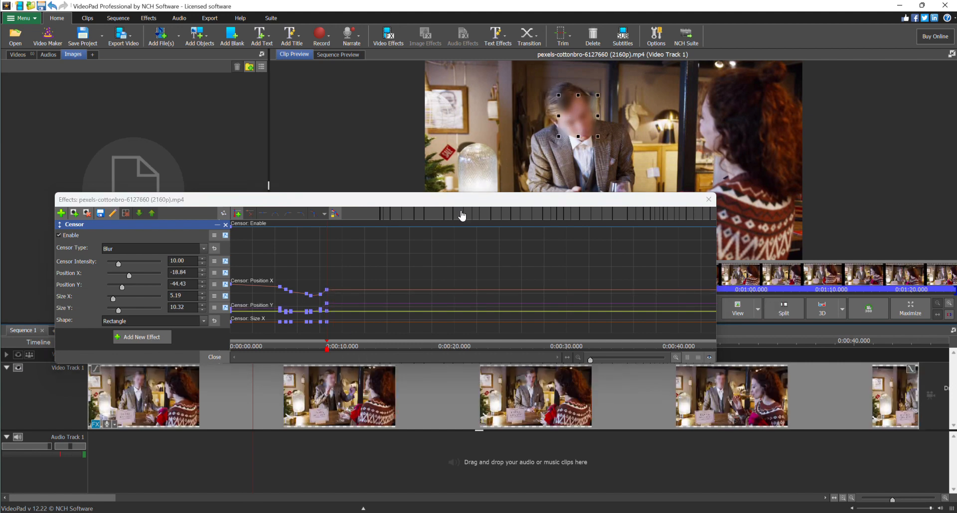
pyautogui.click(333, 351)
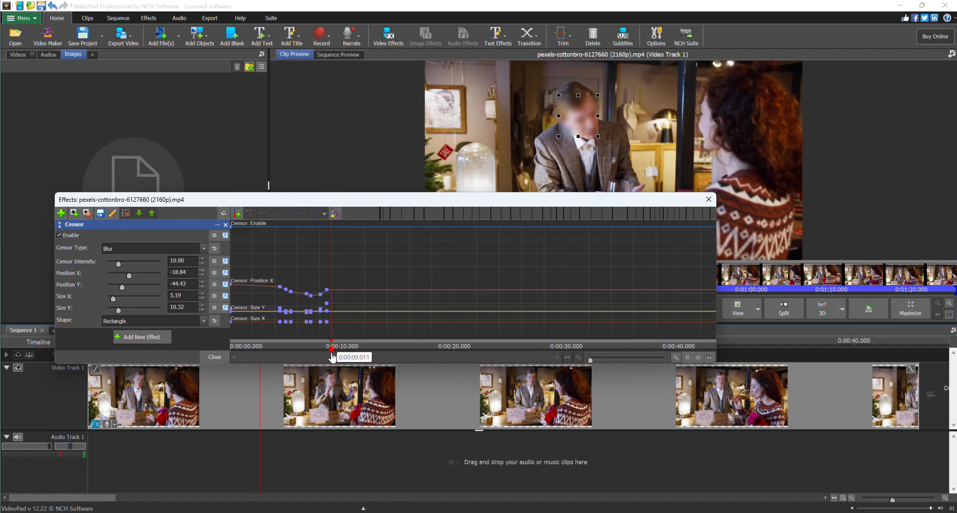
pyautogui.moveTo(578, 131); pyautogui.dragTo(589, 129)
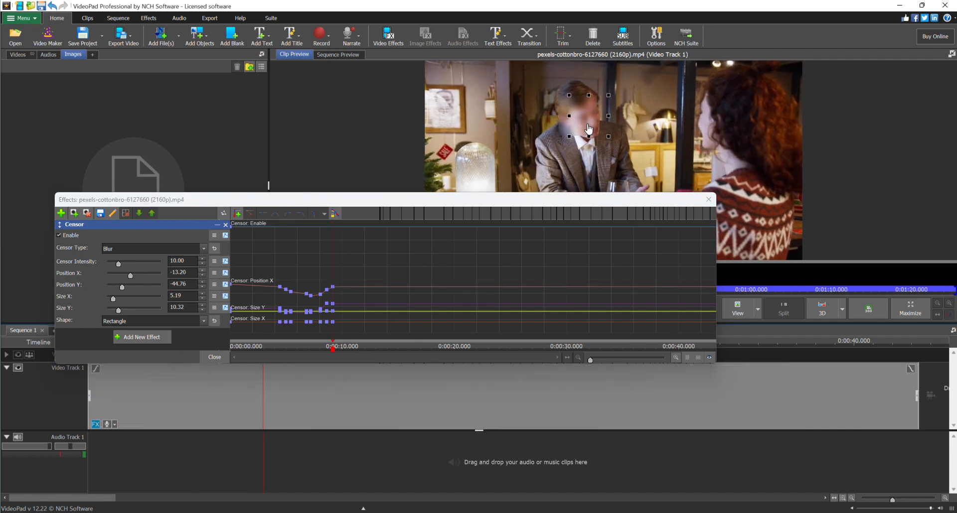
pyautogui.click(335, 351)
pyautogui.moveTo(336, 351); pyautogui.dragTo(345, 357)
pyautogui.moveTo(591, 114); pyautogui.dragTo(588, 100)
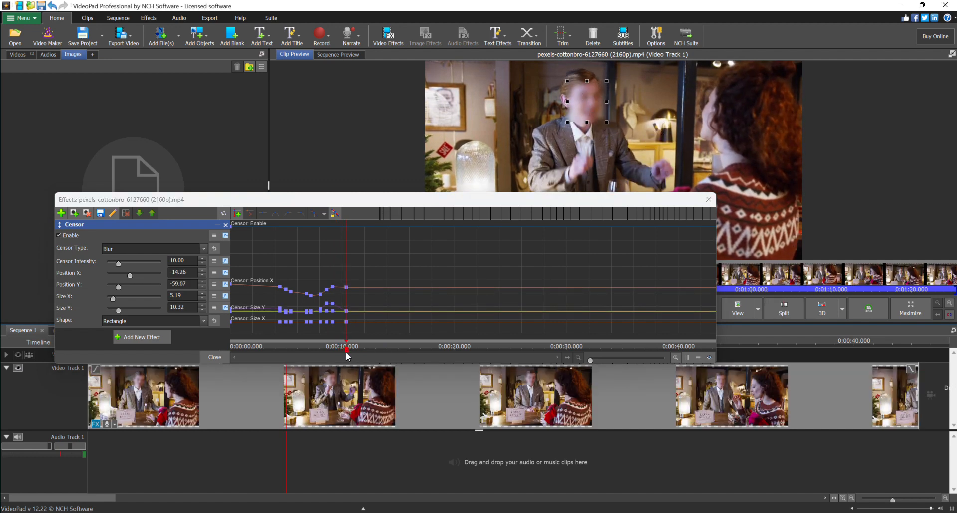
# Step: Keyframe the blur box over the face at about 11.6 s (-7.39, -60.40), 12.3 s (-3.70, -50.42) and 14.2 s (-6.69, -56.07)
pyautogui.moveTo(347, 355); pyautogui.dragTo(361, 354)
pyautogui.moveTo(586, 105); pyautogui.dragTo(600, 104)
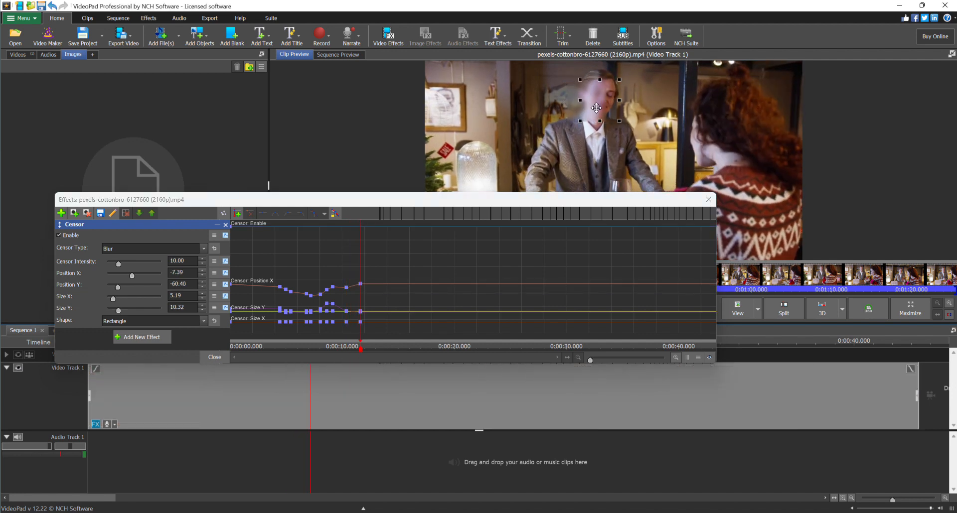
pyautogui.moveTo(361, 356); pyautogui.dragTo(369, 355)
pyautogui.moveTo(569, 132); pyautogui.dragTo(576, 141)
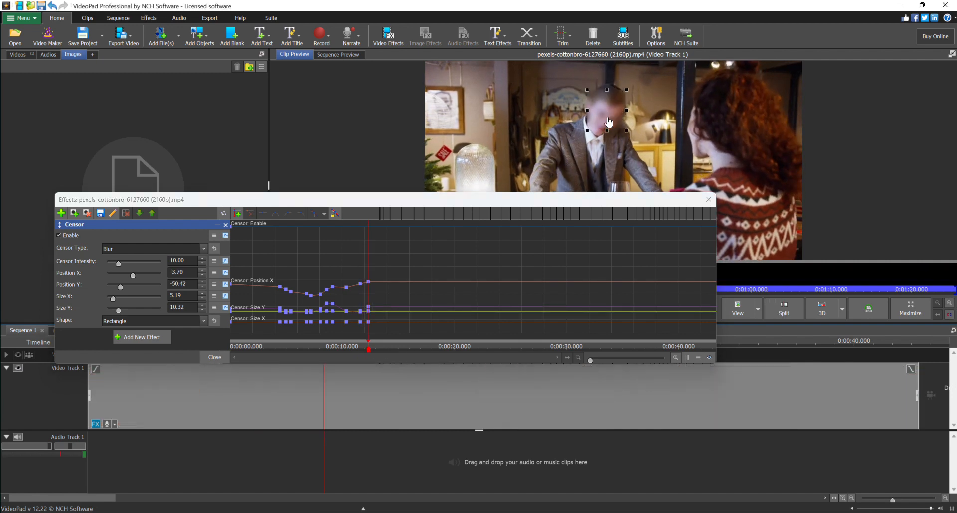
pyautogui.moveTo(367, 356); pyautogui.dragTo(391, 358)
pyautogui.moveTo(602, 120); pyautogui.dragTo(603, 120)
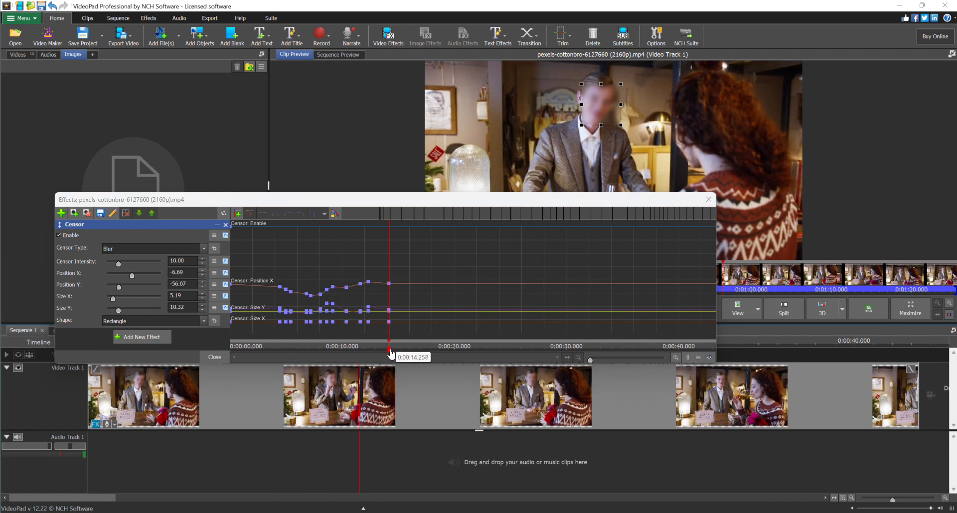
# Step: Keyframe the blur box over the man's face at about 14.9 s (-10.39, -60.73), 16 s (-6.16, -60.40) and 26.2 s (-7.92, -60.40)
pyautogui.moveTo(390, 354); pyautogui.dragTo(400, 355)
pyautogui.moveTo(603, 115); pyautogui.dragTo(596, 110)
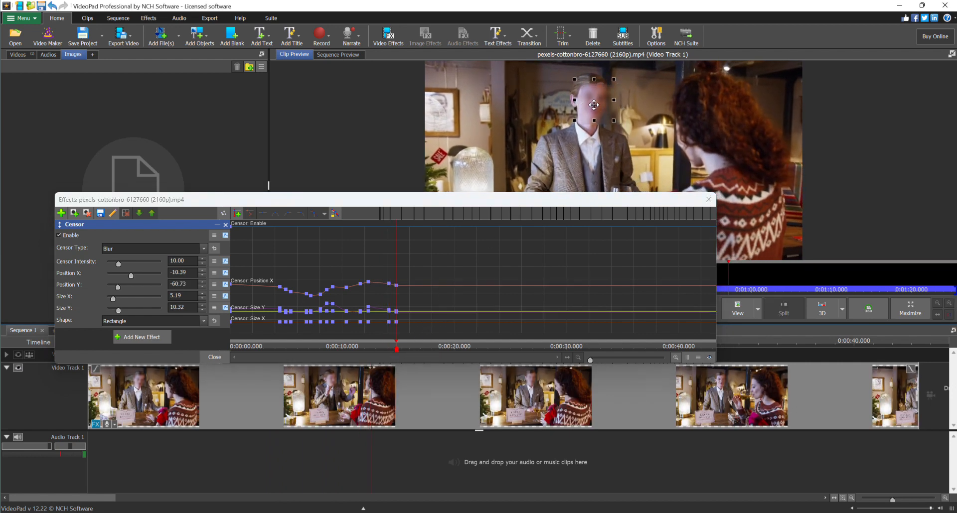
pyautogui.moveTo(399, 354); pyautogui.dragTo(410, 354)
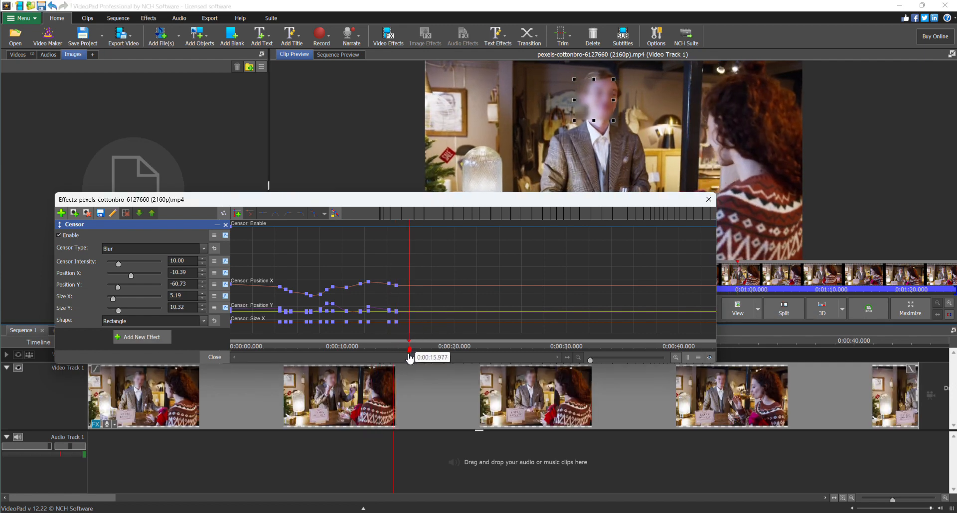
pyautogui.moveTo(603, 96); pyautogui.dragTo(610, 96)
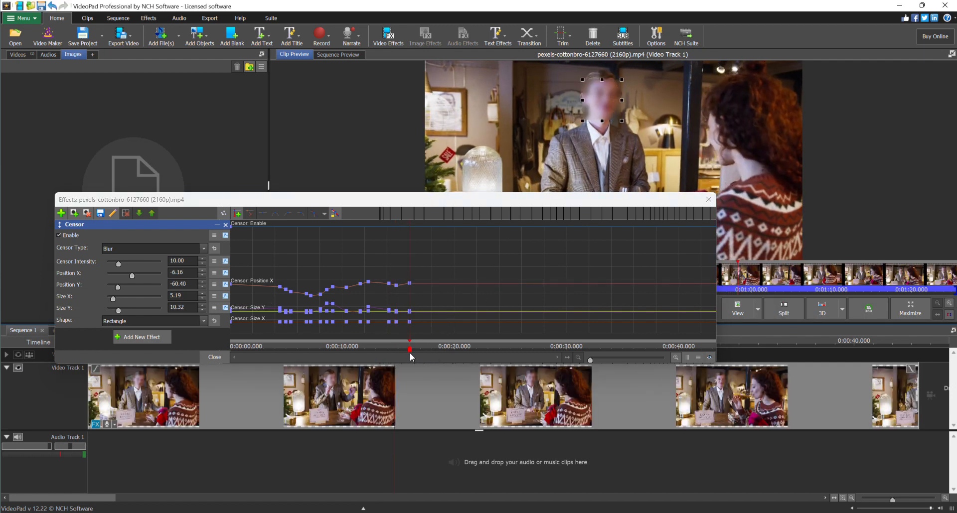
pyautogui.moveTo(410, 354); pyautogui.dragTo(523, 344)
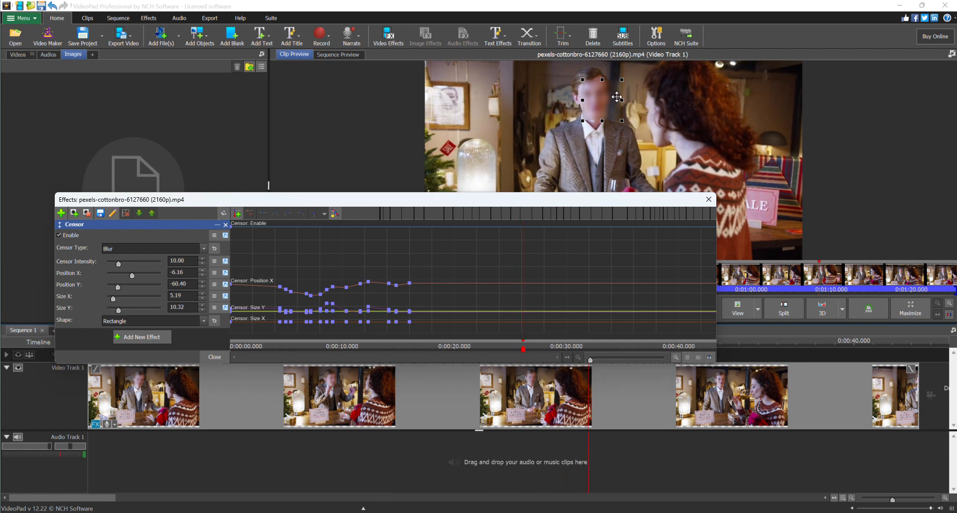
pyautogui.moveTo(617, 97); pyautogui.dragTo(614, 96)
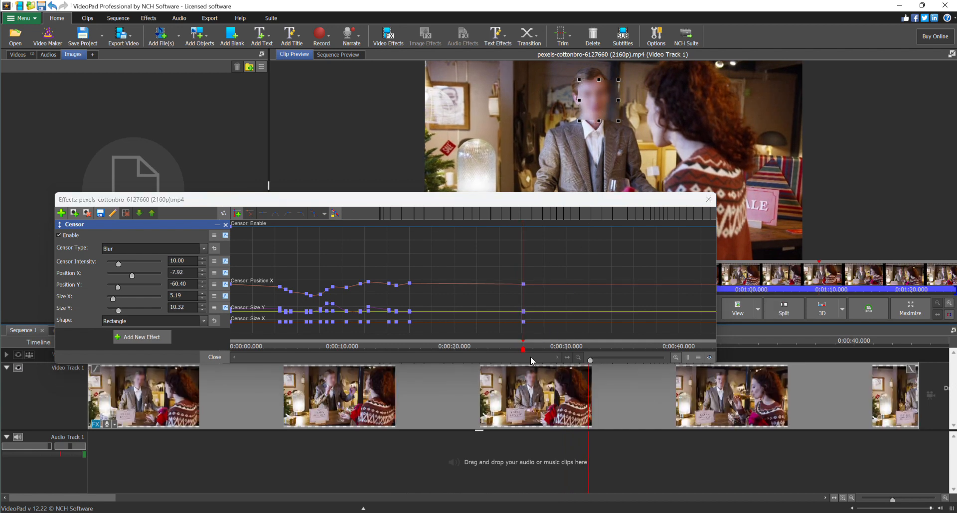
# Step: Keyframe the blur box over the face at about 29.4 s, 31.4 s (-17.96, -54.41) and 33.5 s (-19.72, -46.42)
pyautogui.moveTo(526, 353); pyautogui.dragTo(560, 350)
pyautogui.moveTo(604, 99); pyautogui.dragTo(598, 100)
pyautogui.moveTo(557, 353); pyautogui.dragTo(582, 354)
pyautogui.moveTo(591, 109); pyautogui.dragTo(579, 115)
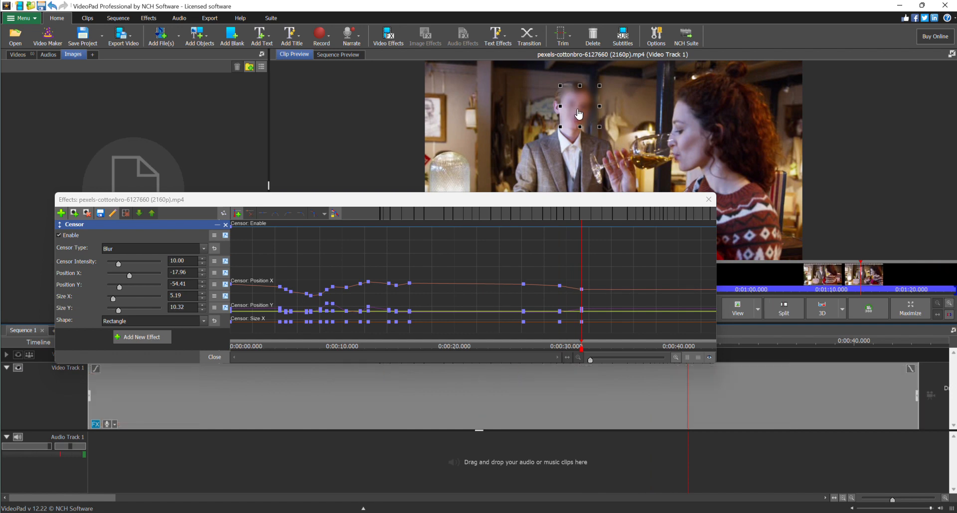
pyautogui.moveTo(584, 354); pyautogui.dragTo(606, 353)
pyautogui.moveTo(576, 116); pyautogui.dragTo(572, 123)
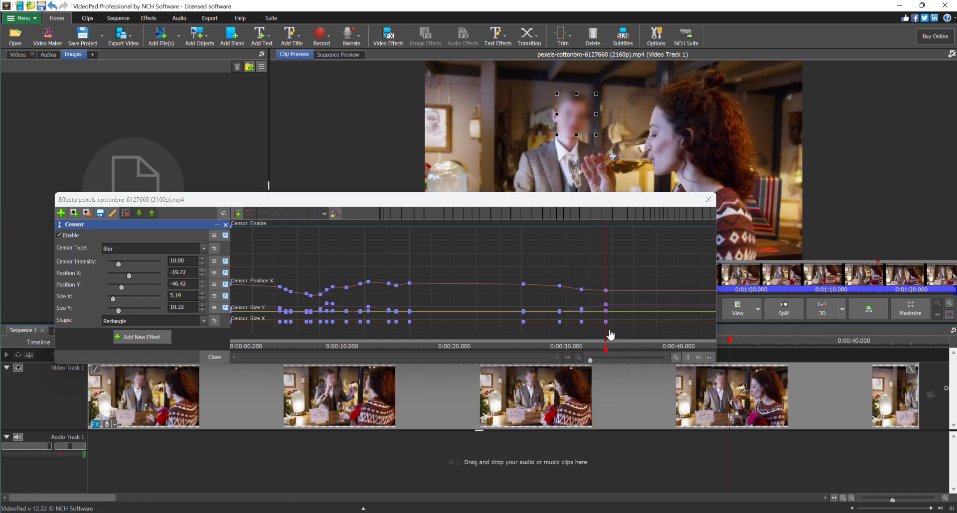
# Step: Keyframe the blur box over the face at about 37.3 s (-12.15, -37.77) and 39.7 s (-13.91, -45.76), check the clip's end and close the effect settings
pyautogui.moveTo(608, 352); pyautogui.dragTo(645, 341)
pyautogui.moveTo(579, 117); pyautogui.dragTo(593, 126)
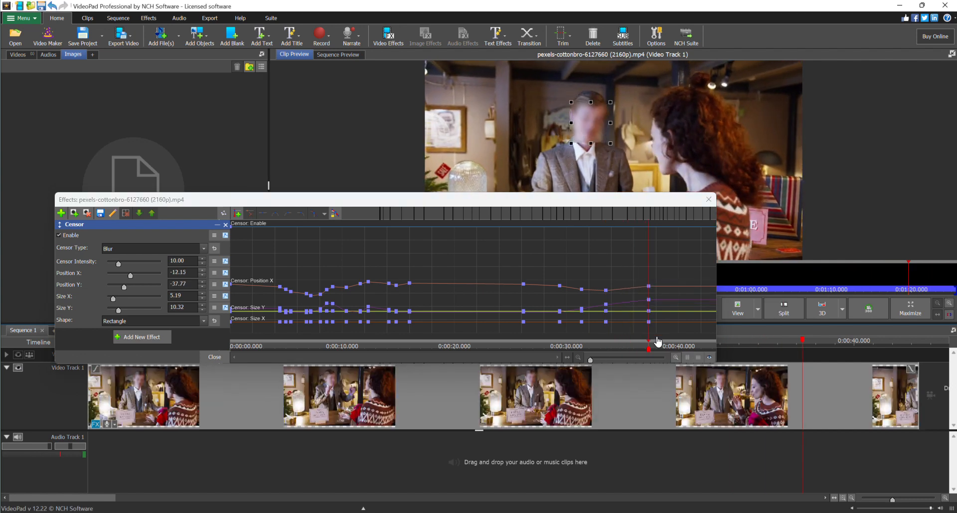
pyautogui.moveTo(650, 351); pyautogui.dragTo(674, 351)
pyautogui.moveTo(599, 135); pyautogui.dragTo(595, 127)
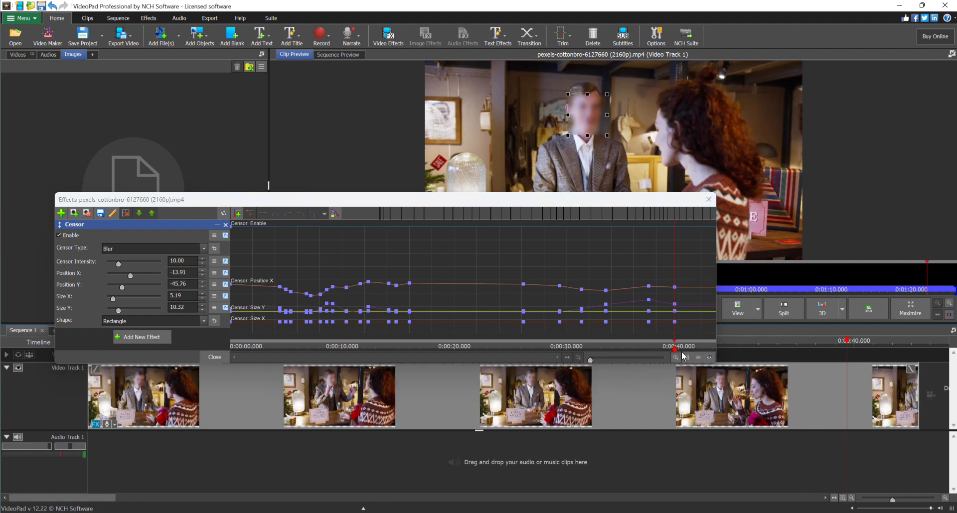
pyautogui.moveTo(675, 352); pyautogui.dragTo(708, 351)
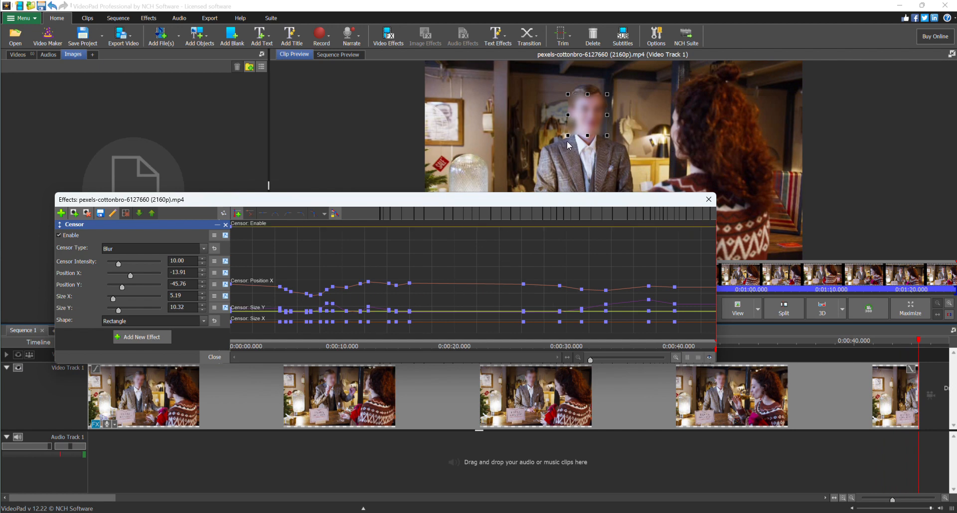
pyautogui.click(709, 199)
# Step: Play the sequence from its start to its end to check how the blur follows the man's face
pyautogui.moveTo(110, 343); pyautogui.dragTo(69, 342)
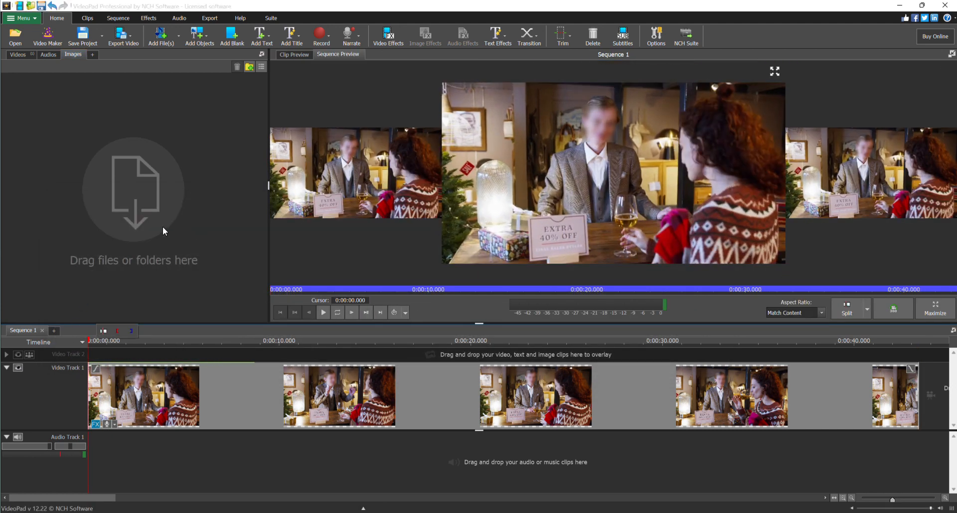
pyautogui.press('space')
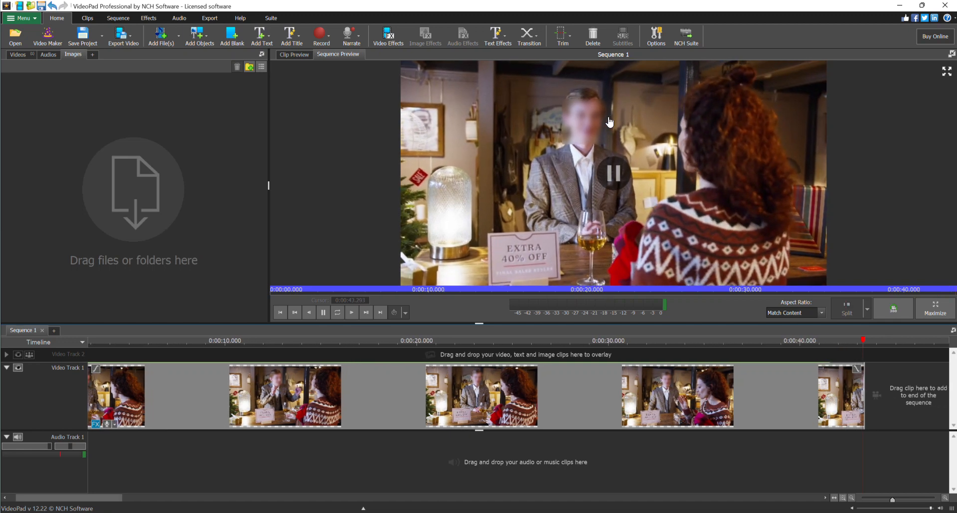
pyautogui.click(609, 122)
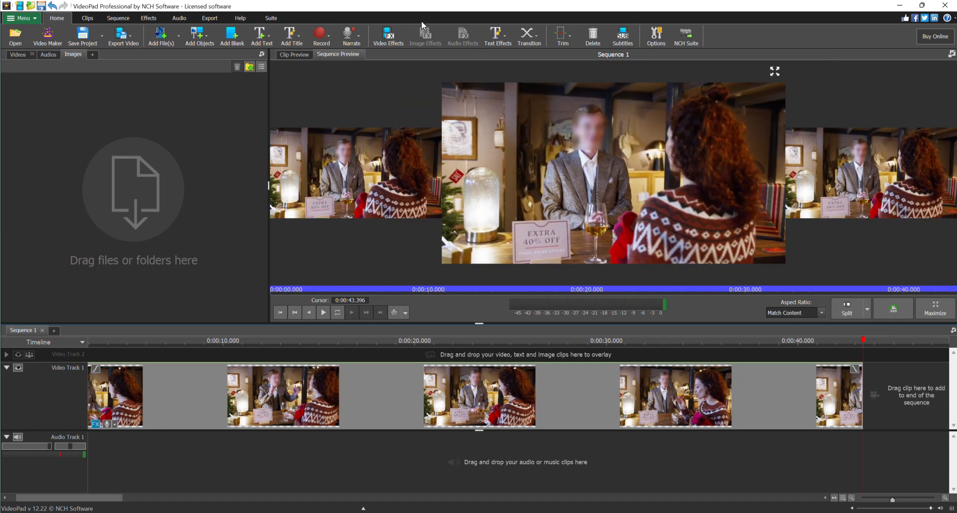